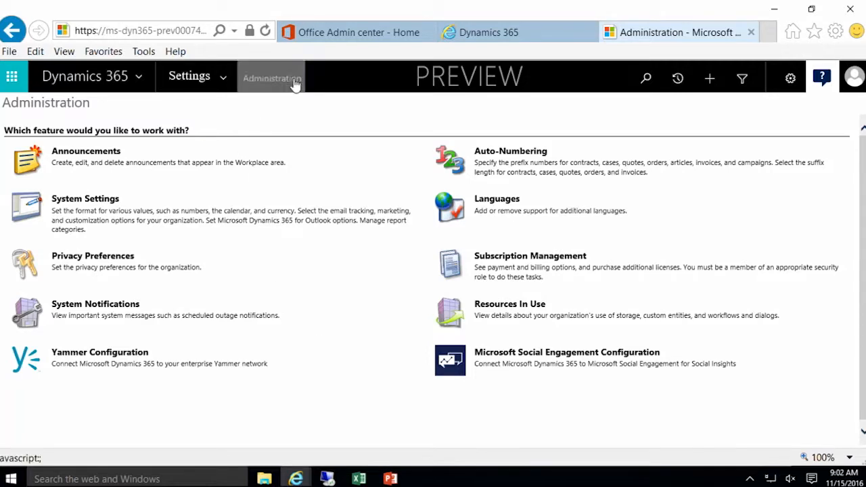
# Enable folder-level tracking for Exchange folders in the organization's email system settings and save the change
pyautogui.click(115, 206)
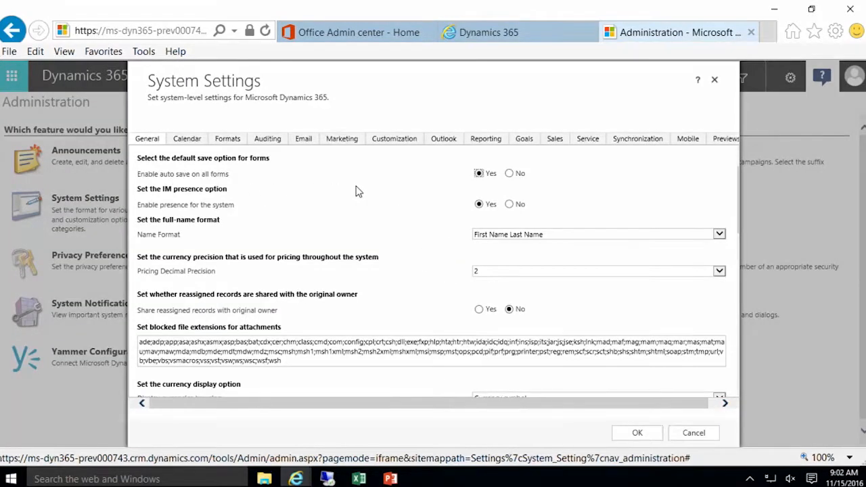
pyautogui.click(301, 148)
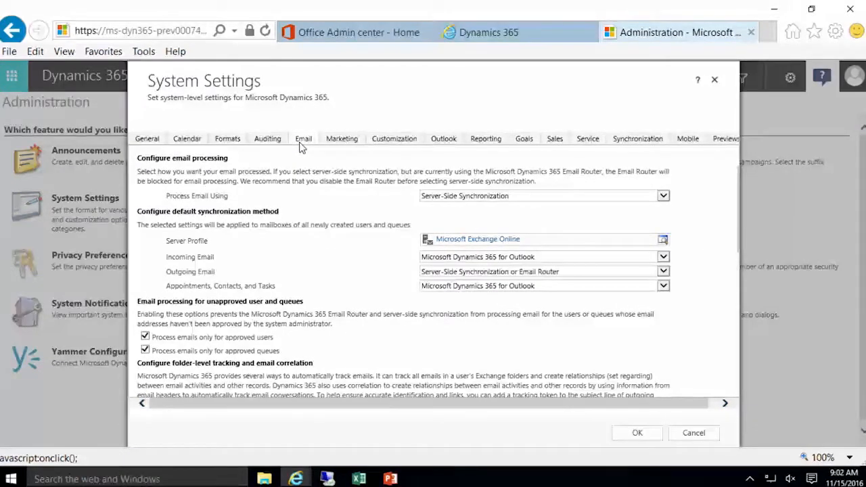
pyautogui.scroll(-1, 300, 247)
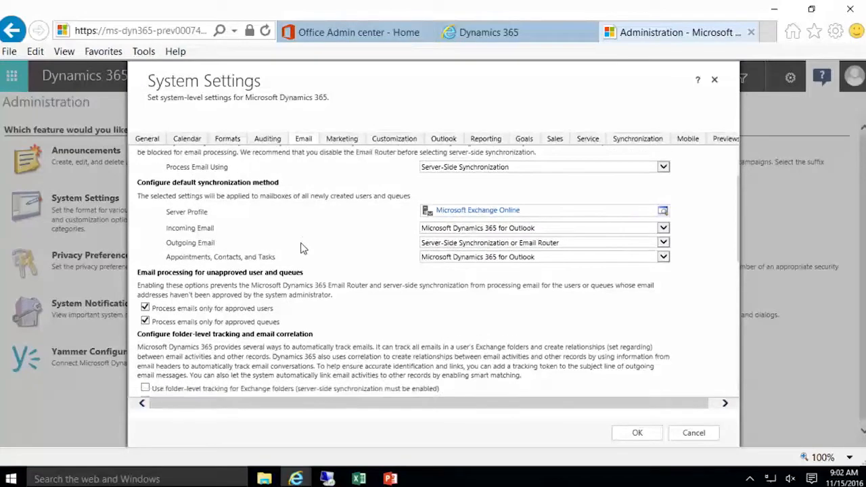
pyautogui.scroll(1, 306, 237)
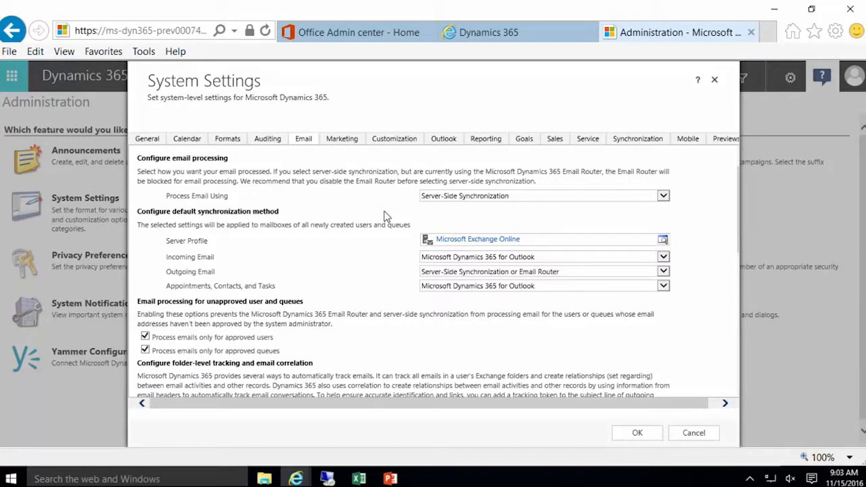
pyautogui.scroll(-3, 370, 241)
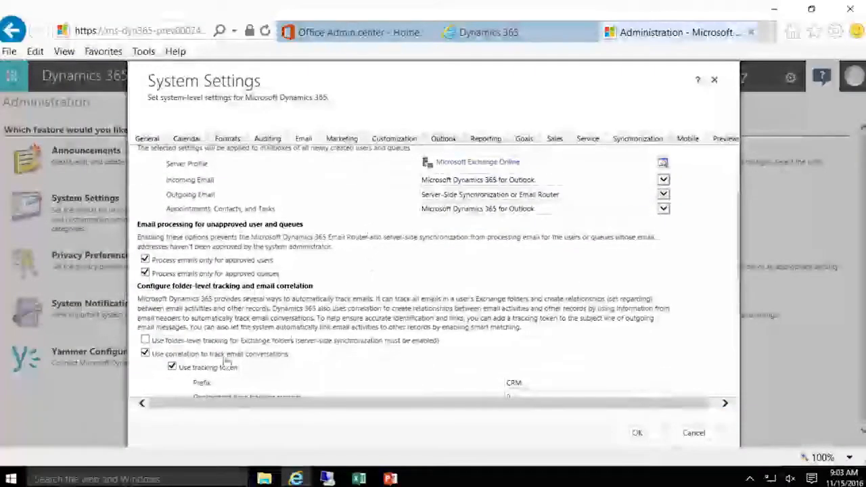
pyautogui.click(146, 342)
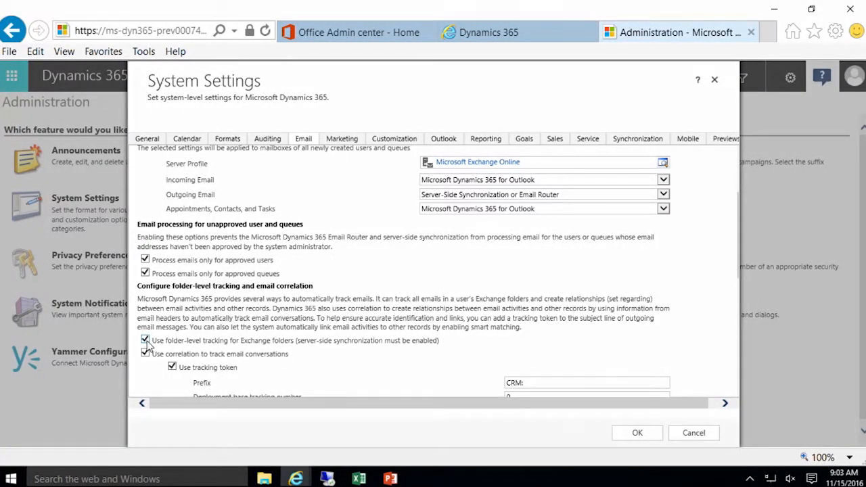
pyautogui.click(636, 434)
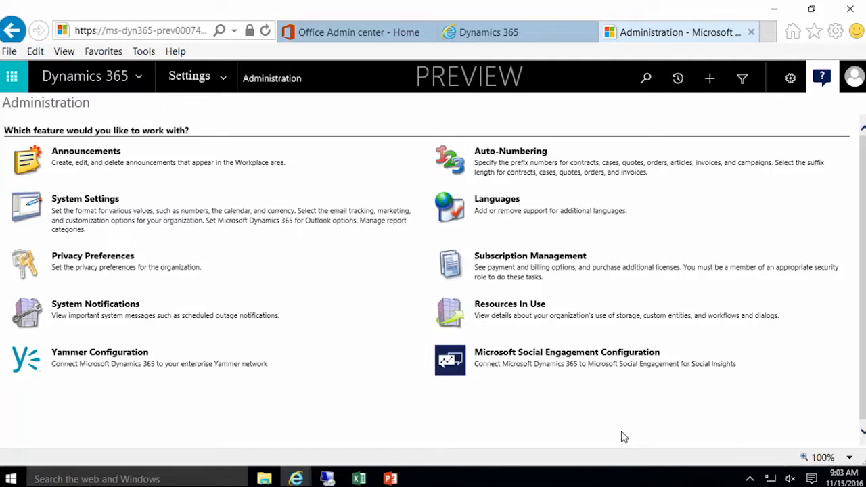
# Open the folder tracking rules configuration from the email section of the personal options
pyautogui.click(786, 82)
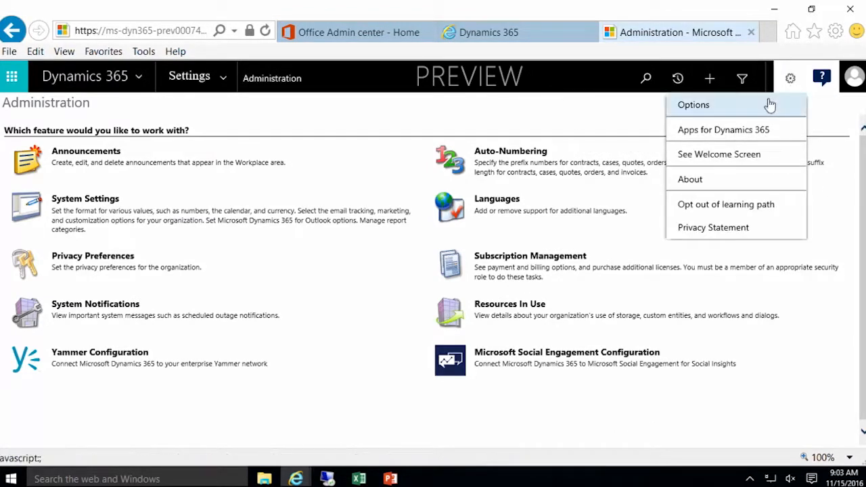
pyautogui.click(702, 111)
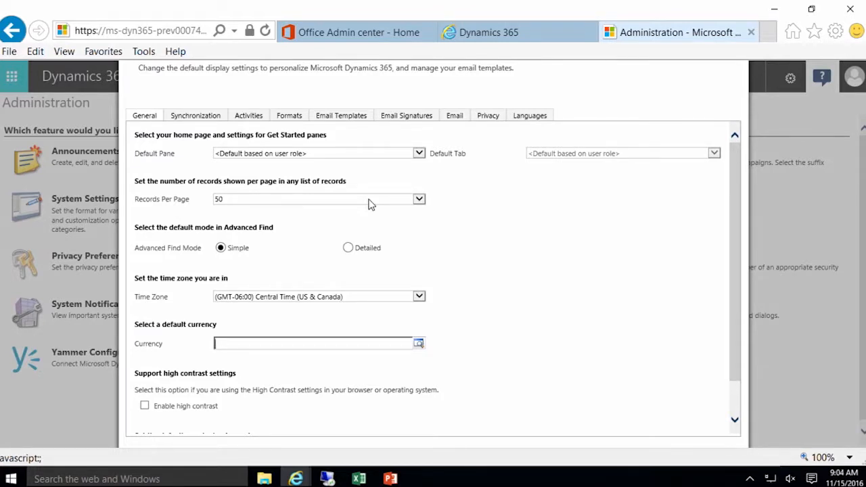
pyautogui.click(454, 120)
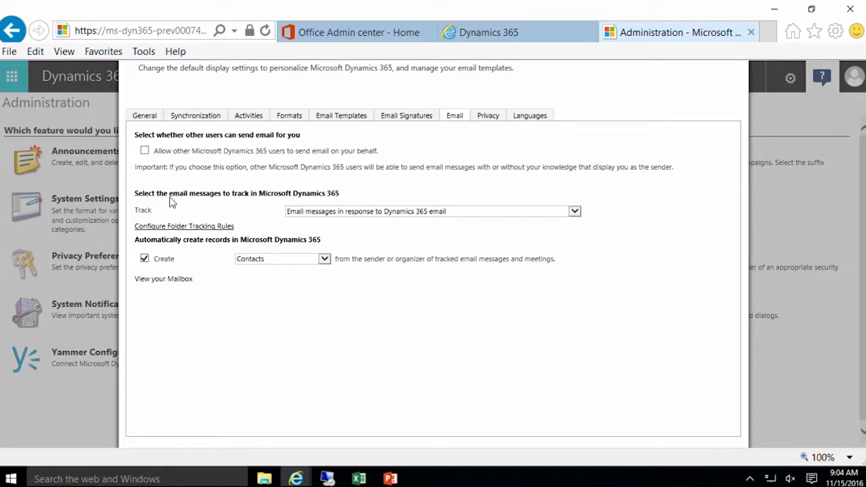
pyautogui.click(206, 228)
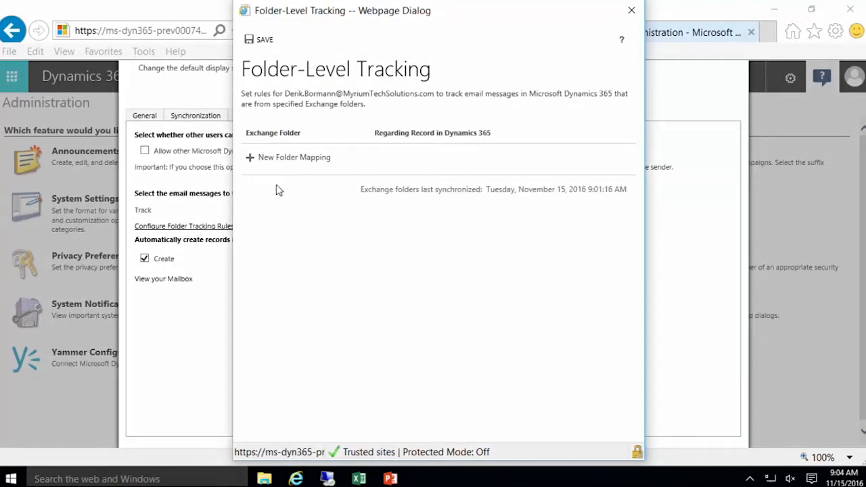
# Add a folder mapping that links the Advworks Exchange folder to the Adventure Works (sample) account
pyautogui.click(251, 160)
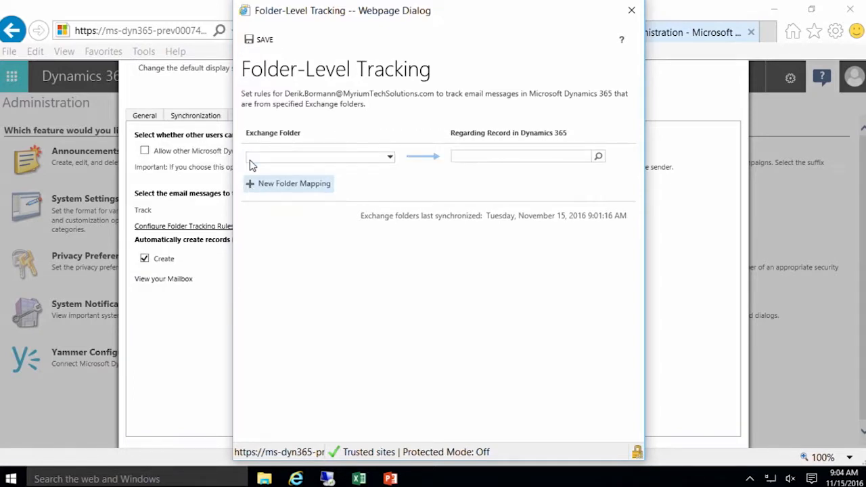
pyautogui.click(390, 160)
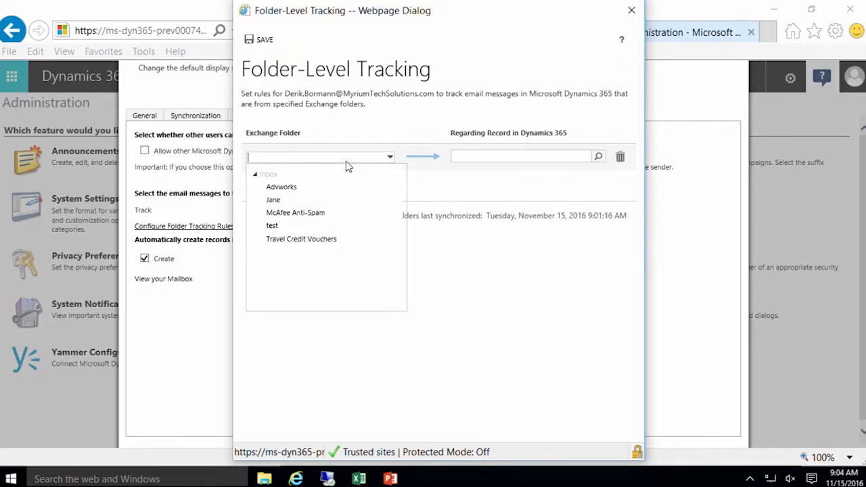
pyautogui.click(293, 187)
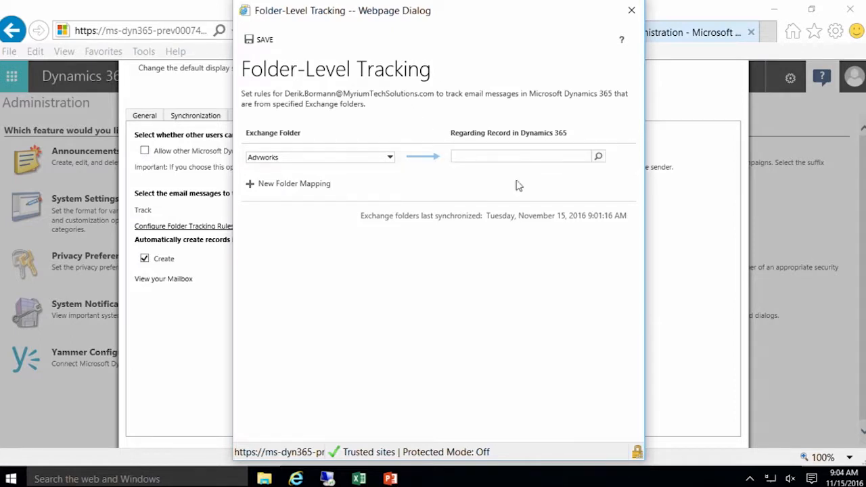
pyautogui.click(600, 159)
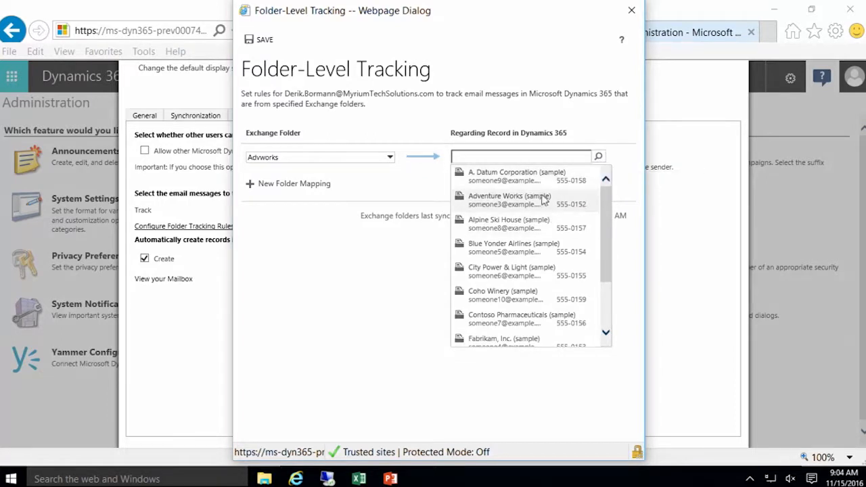
pyautogui.scroll(-5, 534, 223)
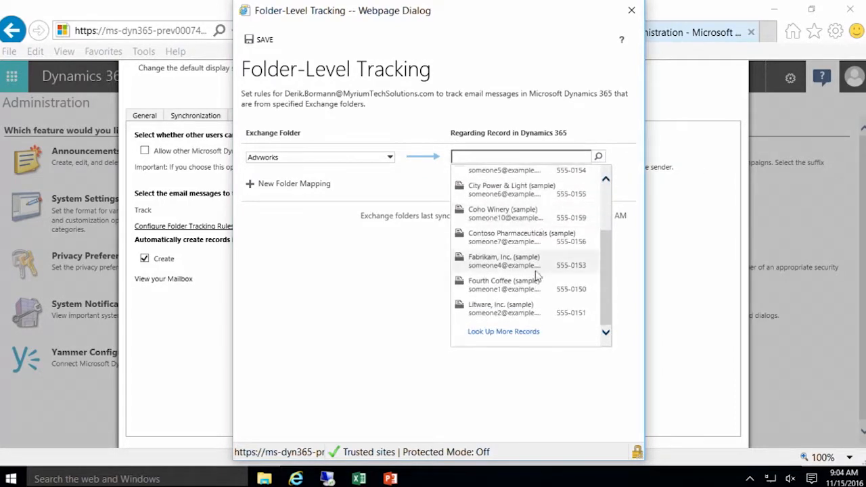
pyautogui.click(535, 334)
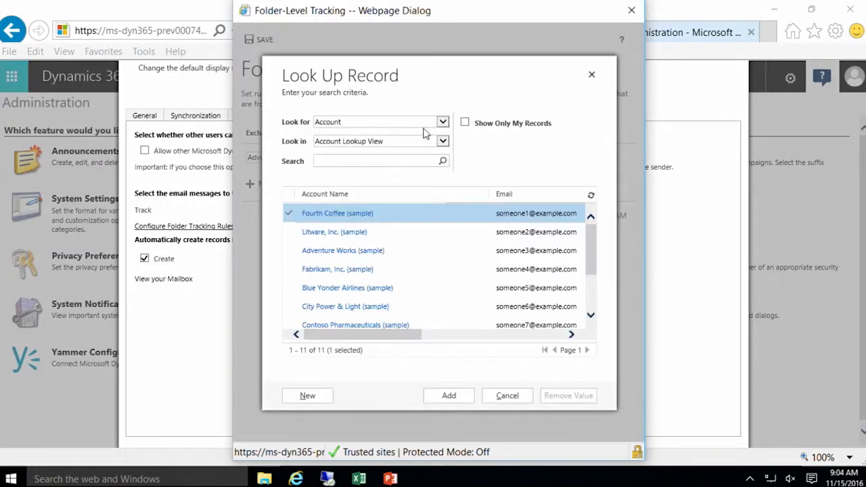
pyautogui.click(443, 122)
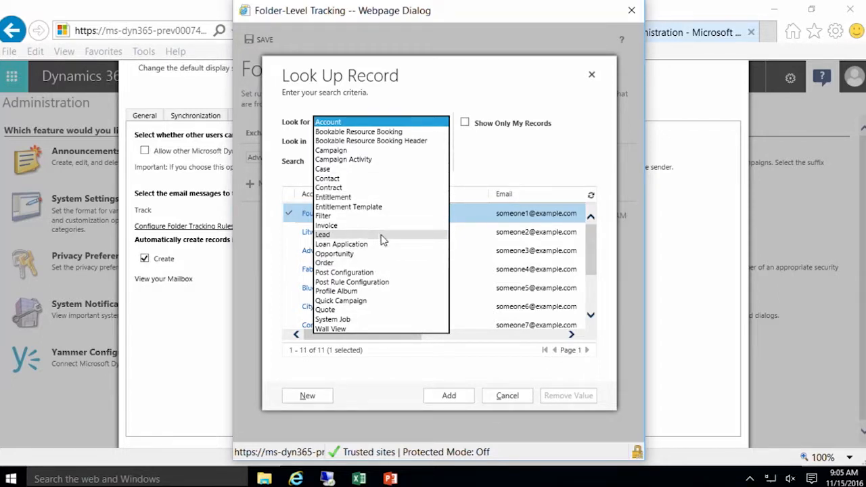
pyautogui.click(358, 124)
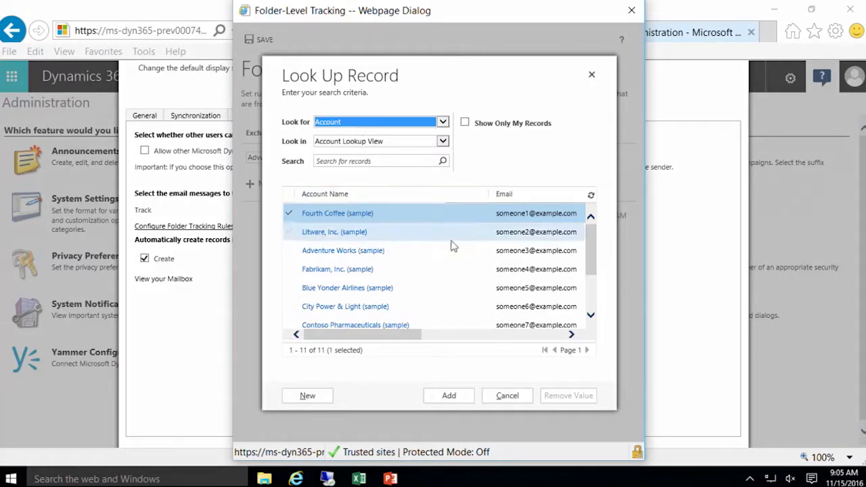
pyautogui.click(438, 260)
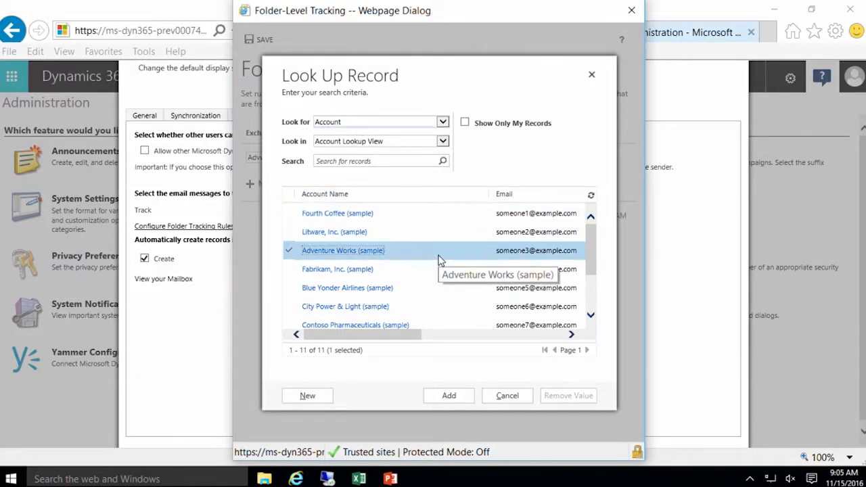
pyautogui.click(449, 396)
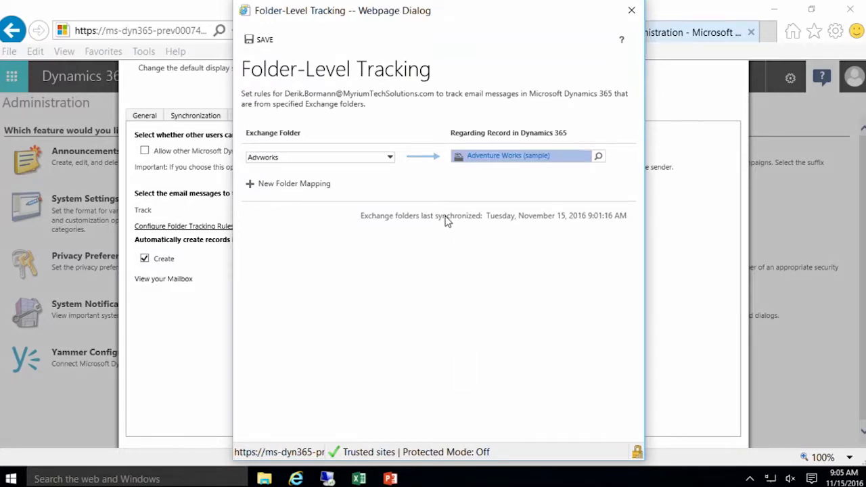
# Map the Exchange folder listed just below Advworks to the second contact in the record lookup, and save the folder mappings
pyautogui.click(283, 188)
pyautogui.click(390, 184)
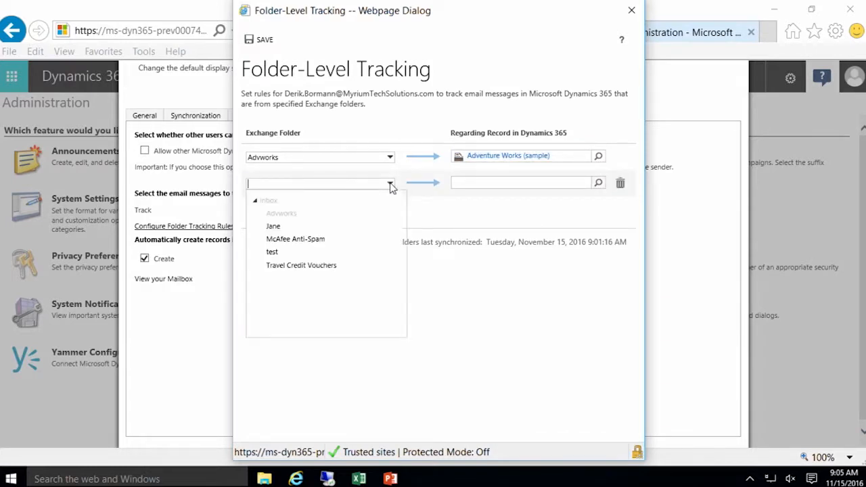
pyautogui.click(274, 227)
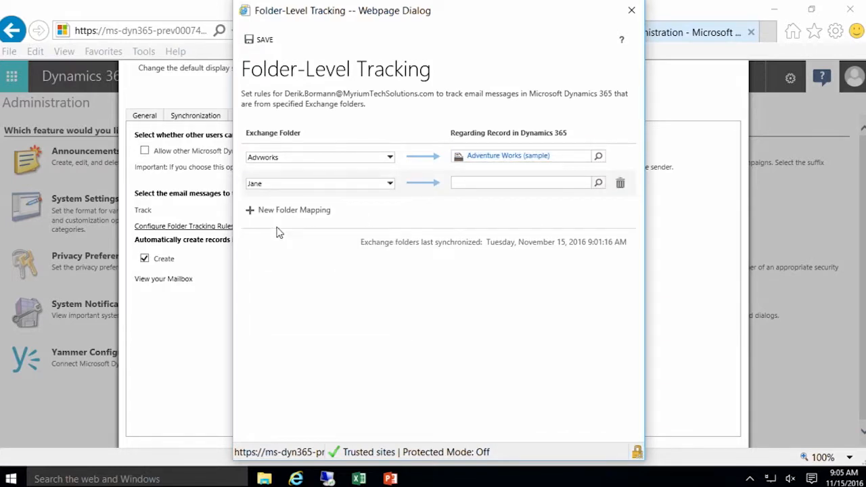
pyautogui.click(600, 184)
pyautogui.scroll(-3, 596, 315)
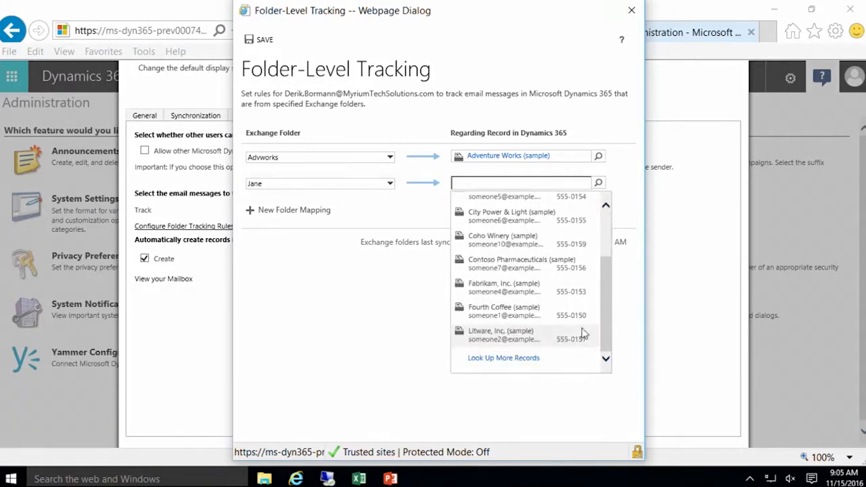
pyautogui.click(518, 359)
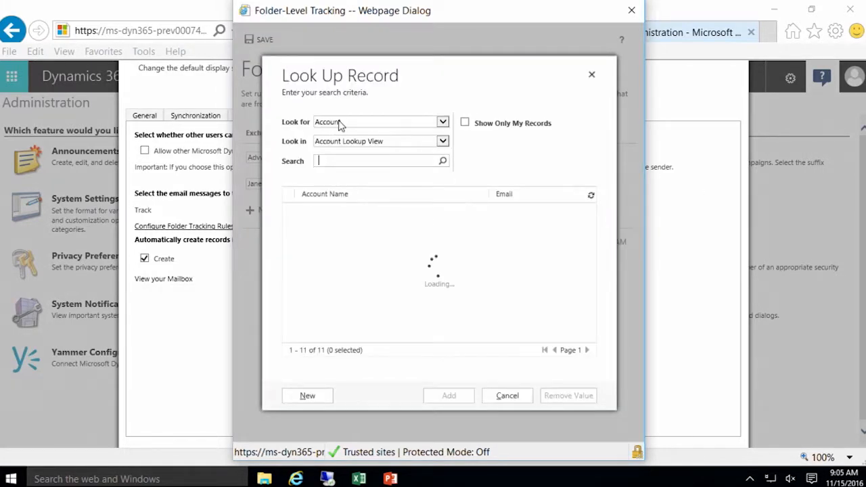
pyautogui.click(340, 122)
pyautogui.click(359, 178)
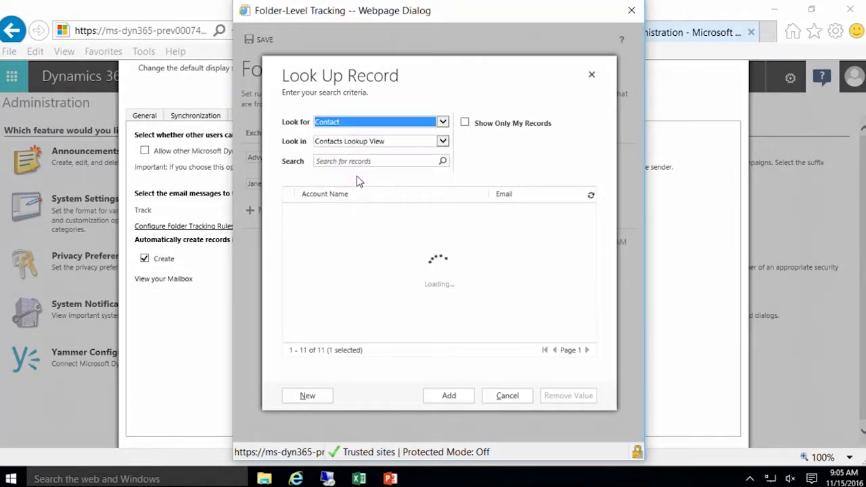
pyautogui.scroll(-1, 396, 239)
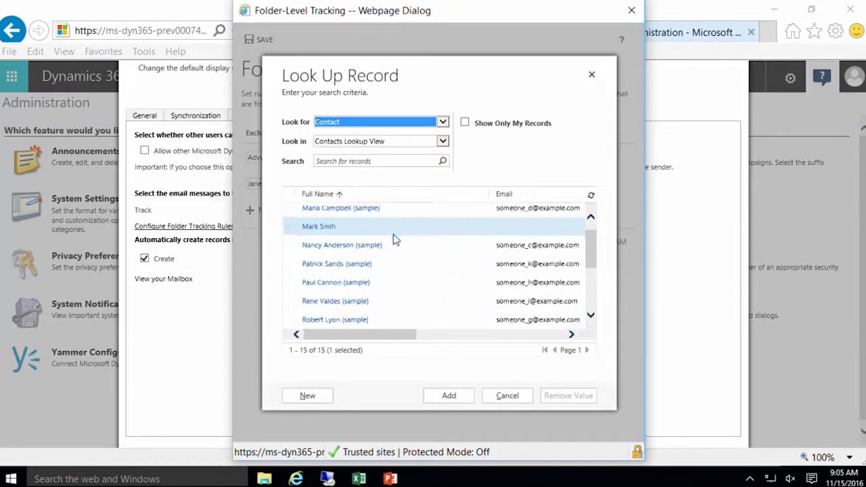
pyautogui.scroll(-3, 396, 239)
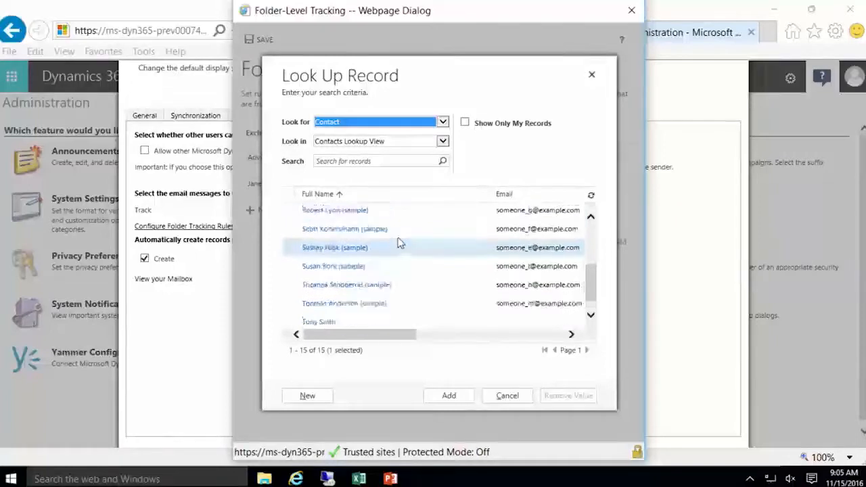
pyautogui.scroll(4, 400, 243)
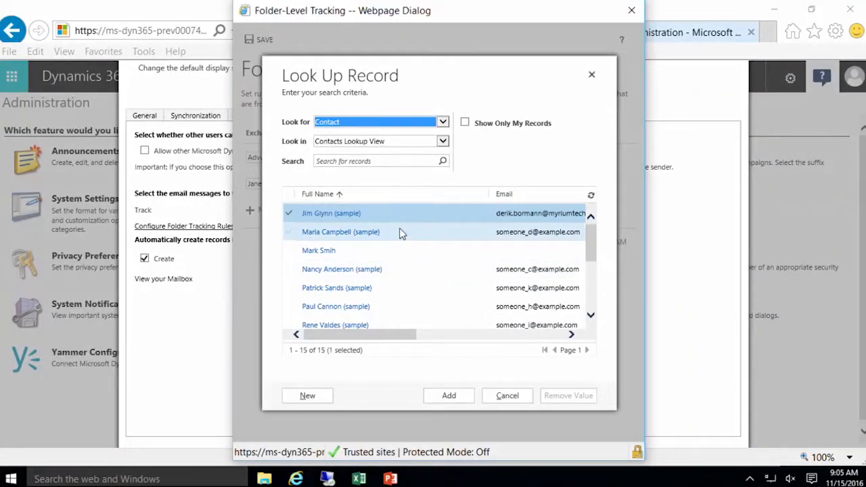
pyautogui.click(399, 232)
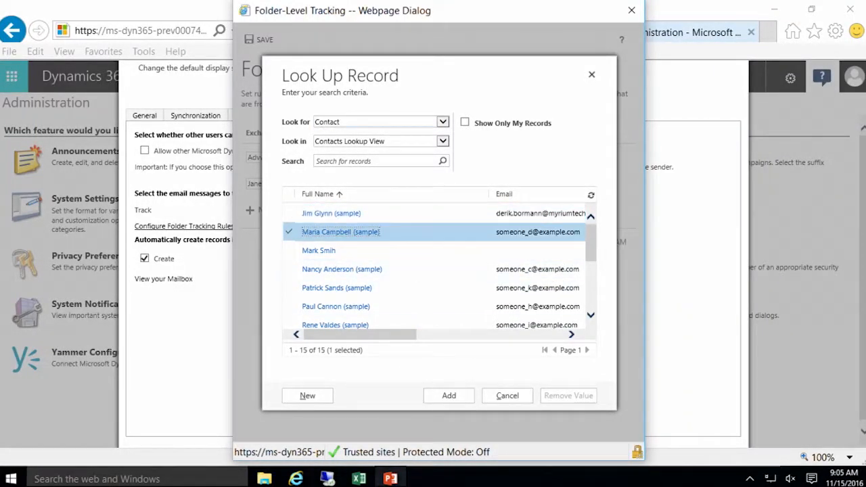
pyautogui.click(454, 399)
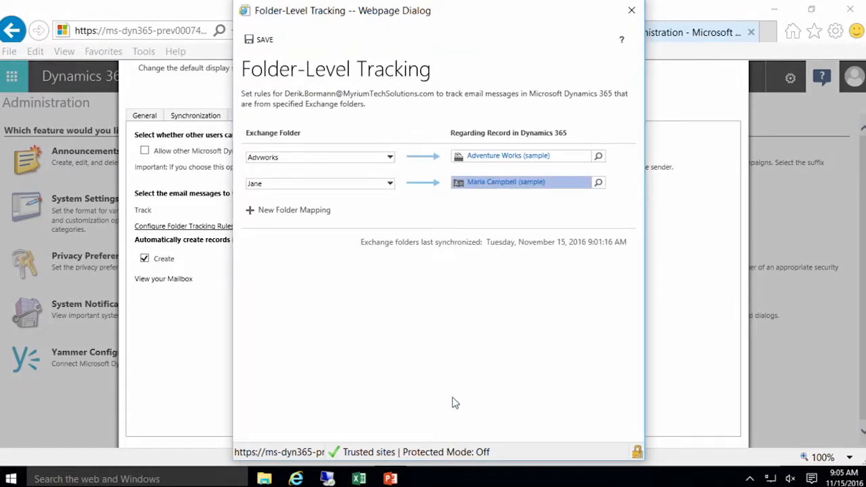
pyautogui.click(271, 50)
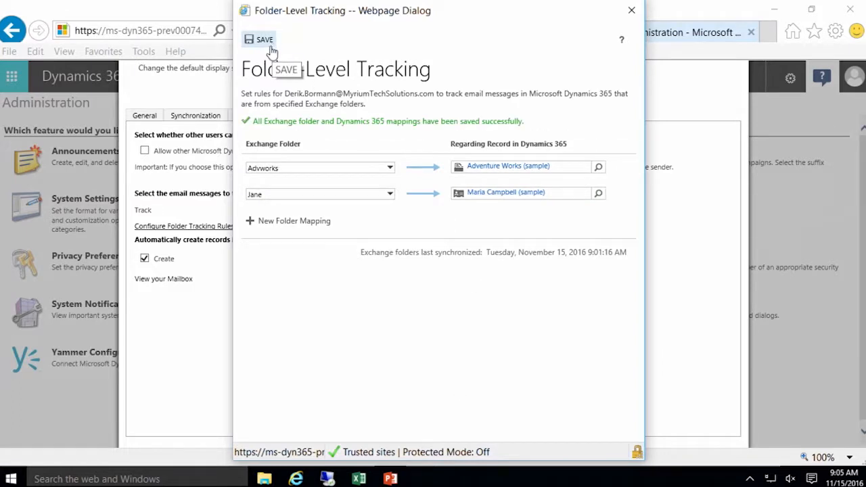
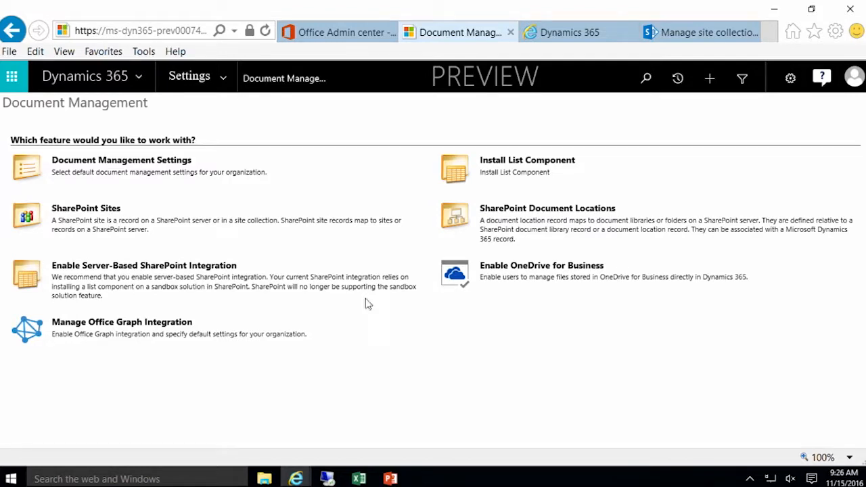
pyautogui.click(185, 270)
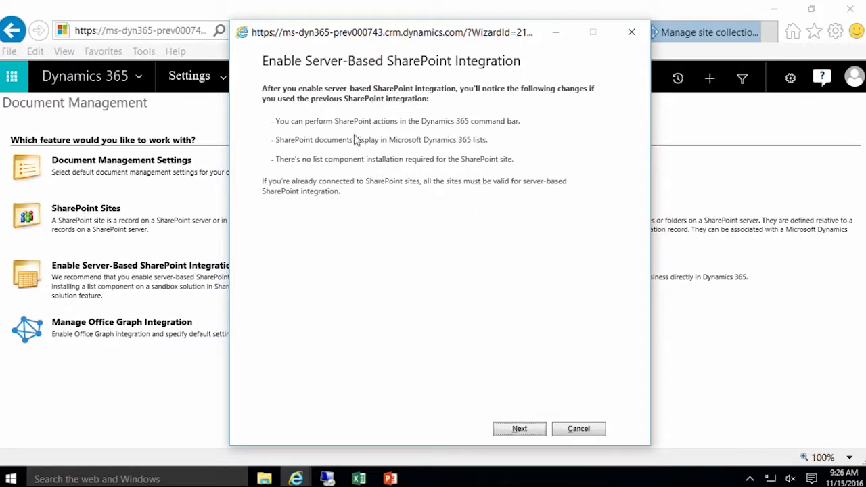
pyautogui.click(536, 431)
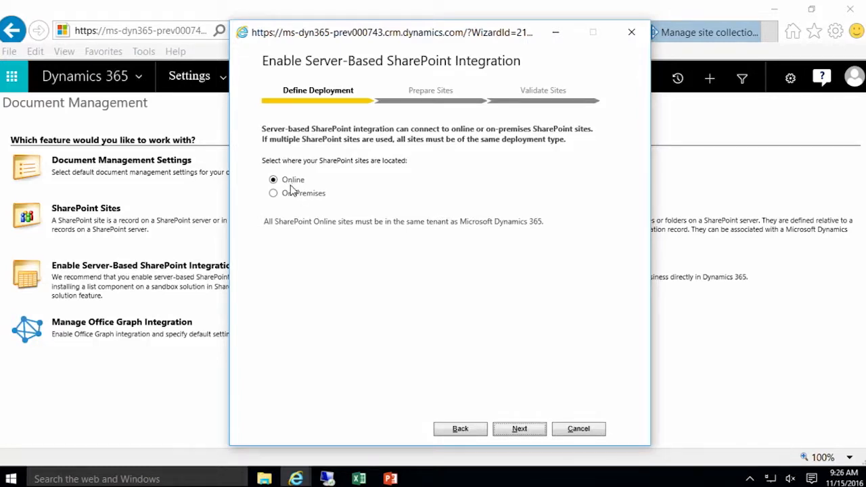
pyautogui.click(519, 429)
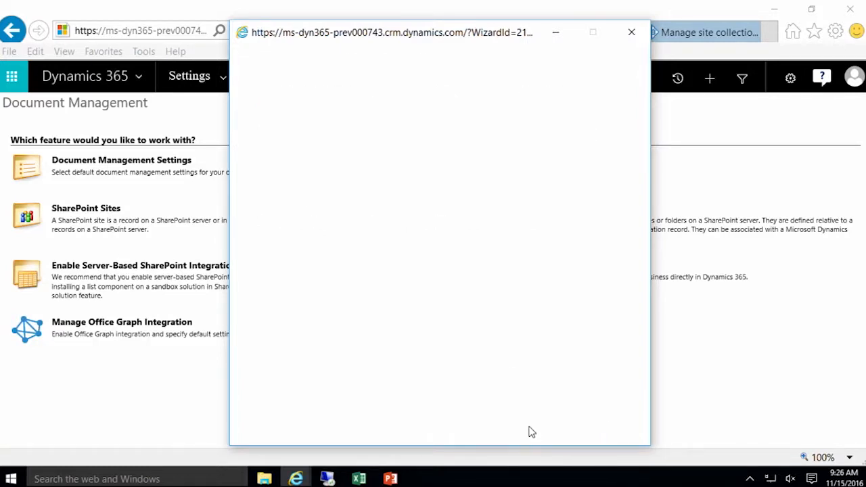
pyautogui.click(397, 178)
pyautogui.write('https://myriumtechsolutions.sharepoint.com/')
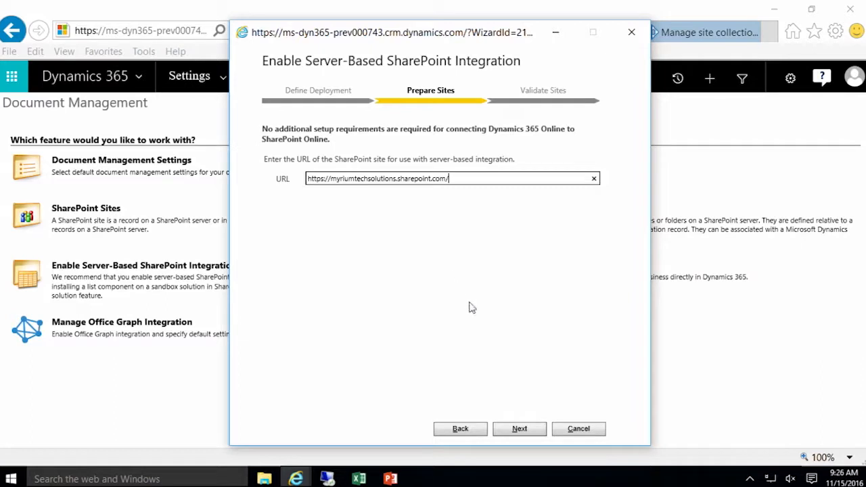
pyautogui.click(520, 429)
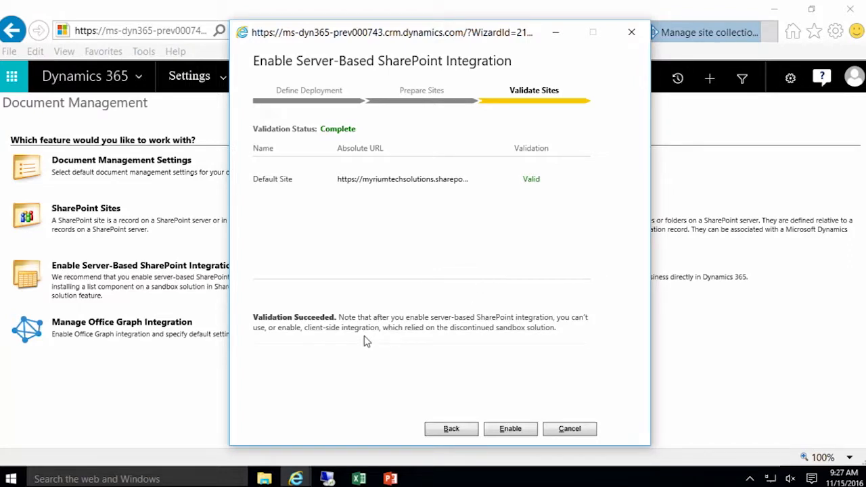
pyautogui.click(511, 429)
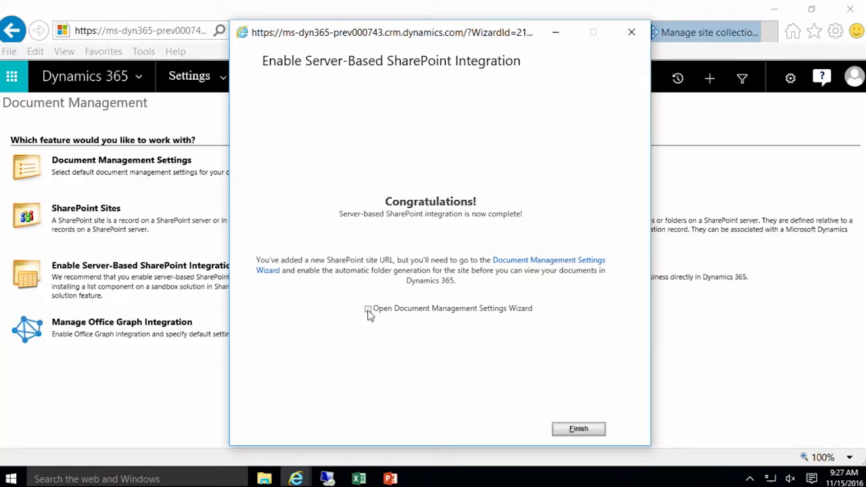
# Finish the integration wizard with the option to open the Document Management Settings Wizard selected
pyautogui.click(368, 310)
pyautogui.click(587, 437)
pyautogui.click(587, 436)
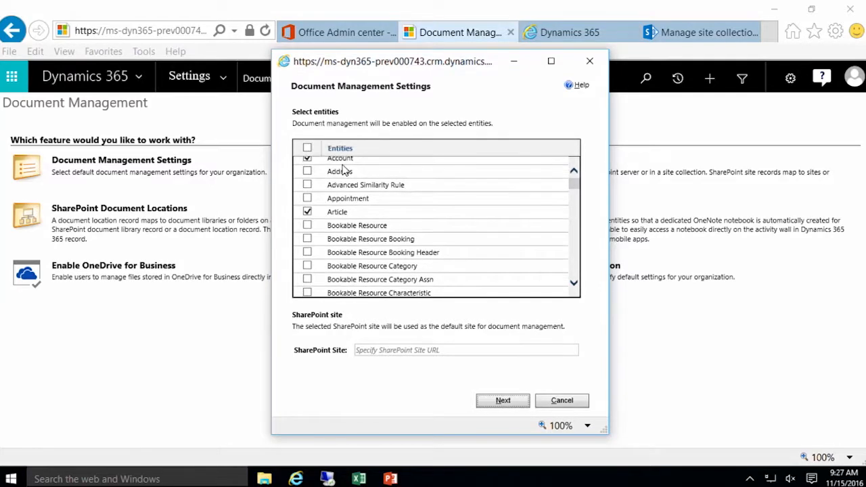
pyautogui.scroll(-5, 354, 229)
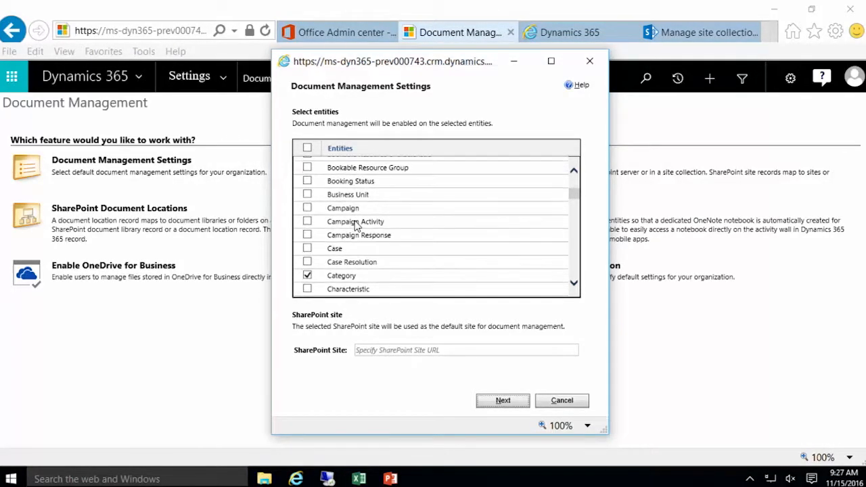
pyautogui.scroll(-10, 357, 226)
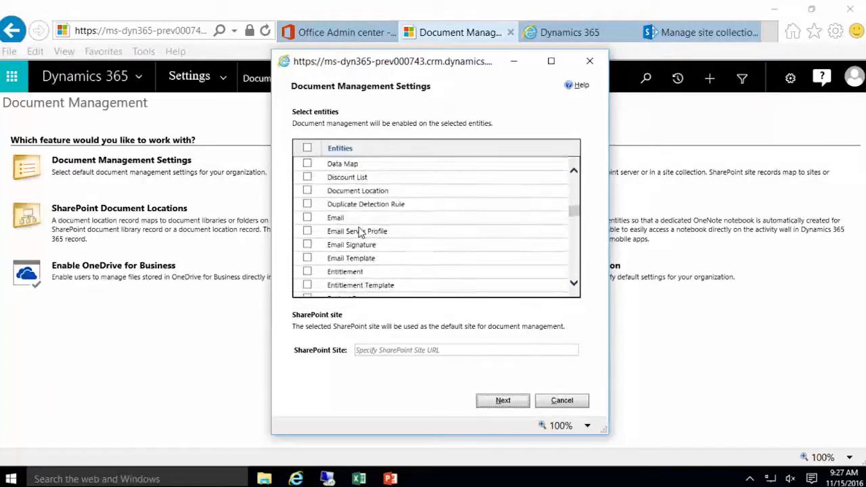
pyautogui.scroll(-10, 359, 228)
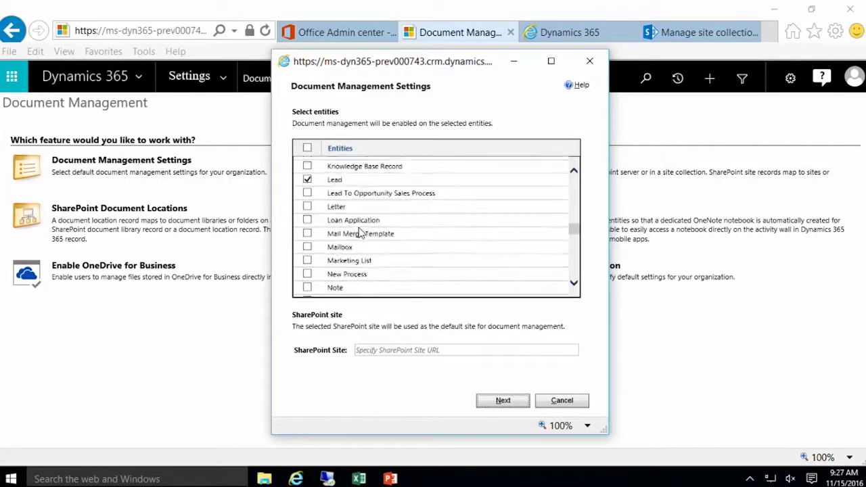
pyautogui.scroll(-5, 360, 232)
pyautogui.scroll(8, 362, 233)
pyautogui.scroll(10, 363, 233)
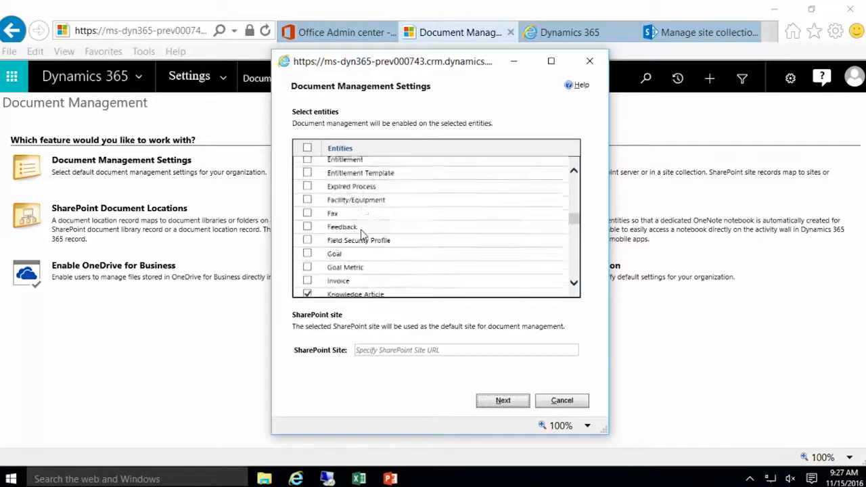
pyautogui.scroll(8, 363, 234)
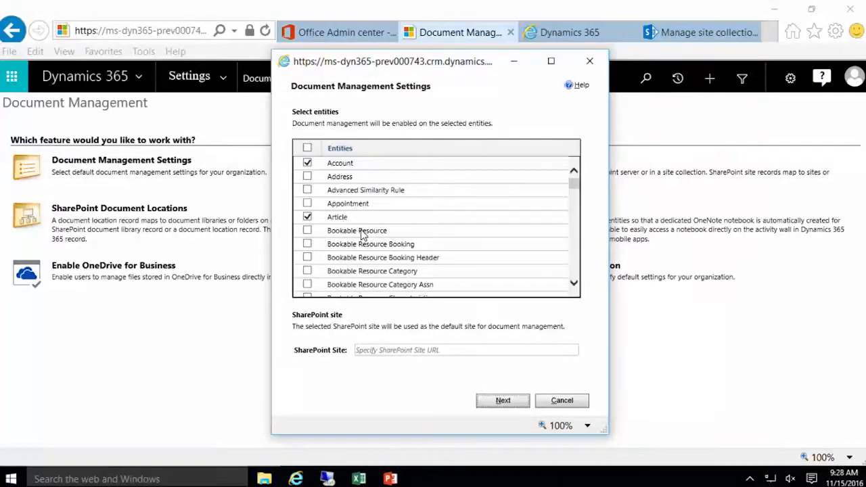
pyautogui.click(440, 349)
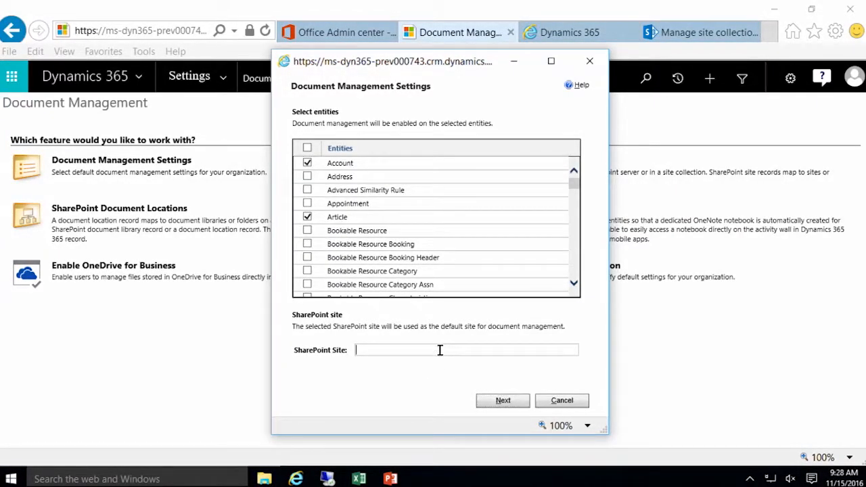
pyautogui.write('https://myriumtechsolutions.sharepoint.com/')
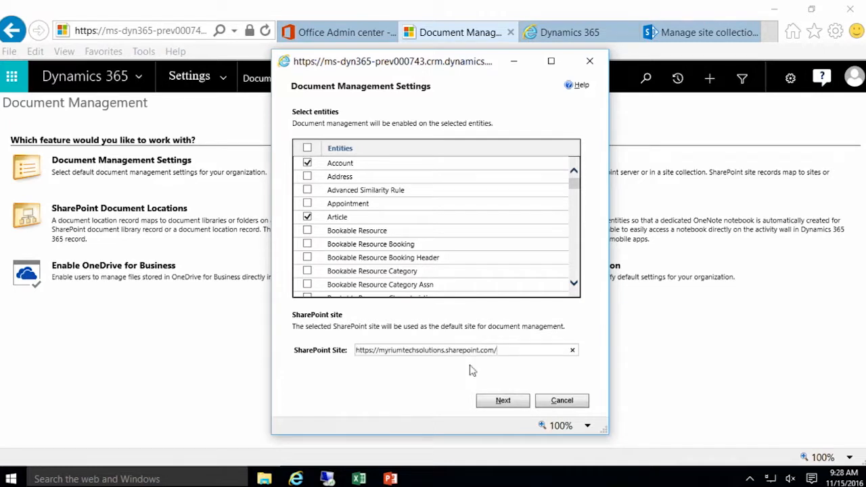
pyautogui.click(501, 403)
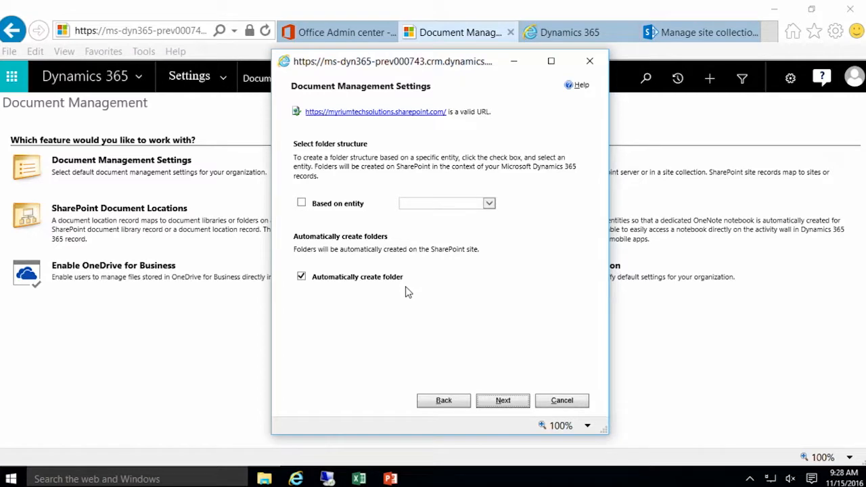
# Base the SharePoint folder structure on the Account entity, approve creating the document libraries, and finish the document management setup
pyautogui.click(301, 204)
pyautogui.click(495, 204)
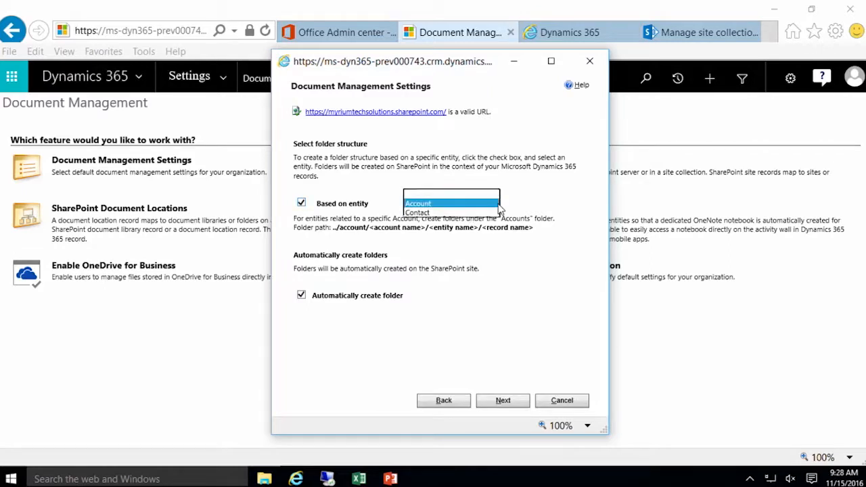
pyautogui.click(454, 209)
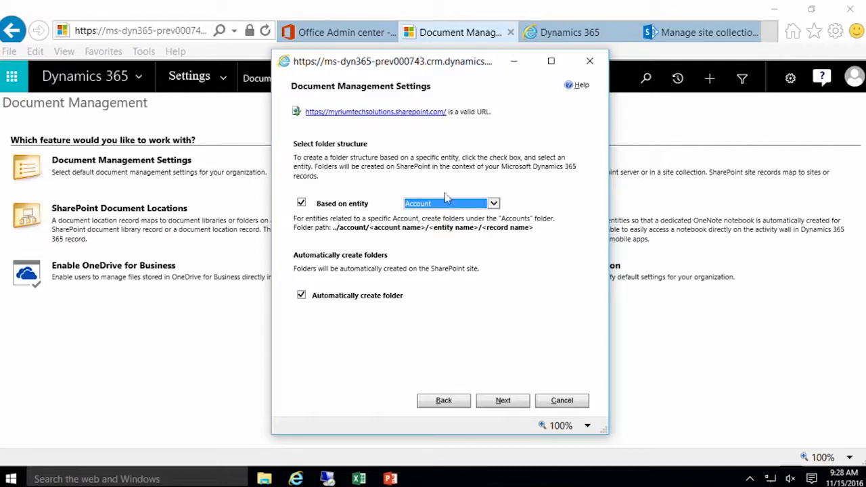
pyautogui.click(513, 406)
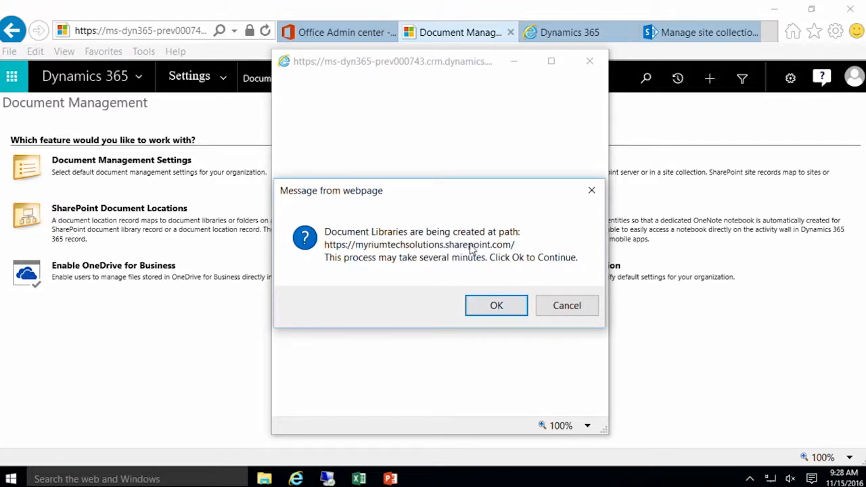
pyautogui.click(497, 306)
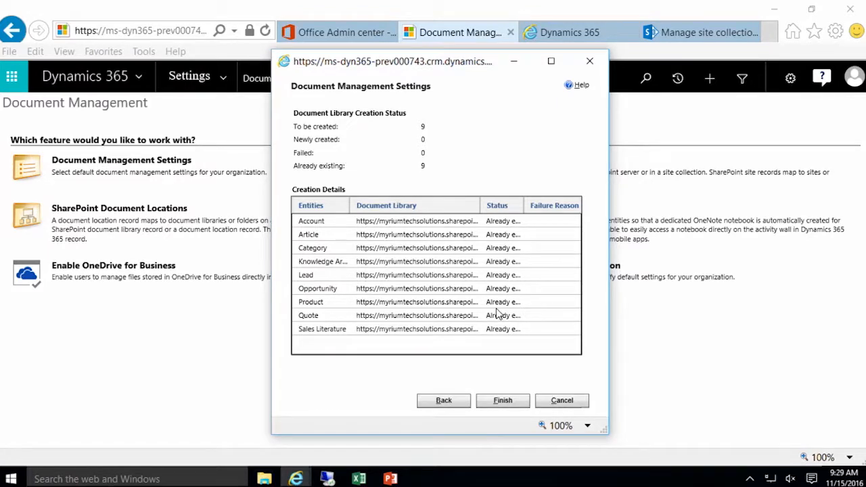
pyautogui.click(515, 401)
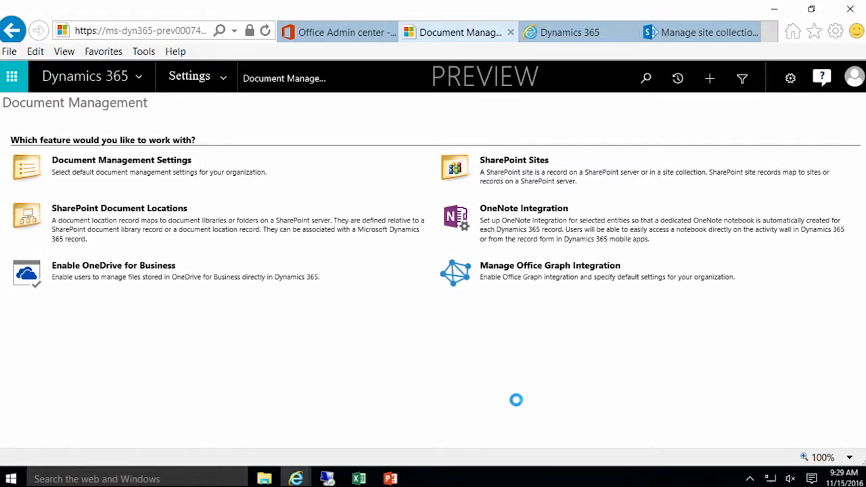
# Open the Account entity's definition in the system customizations and examine its Communication & Collaboration options
pyautogui.click(234, 88)
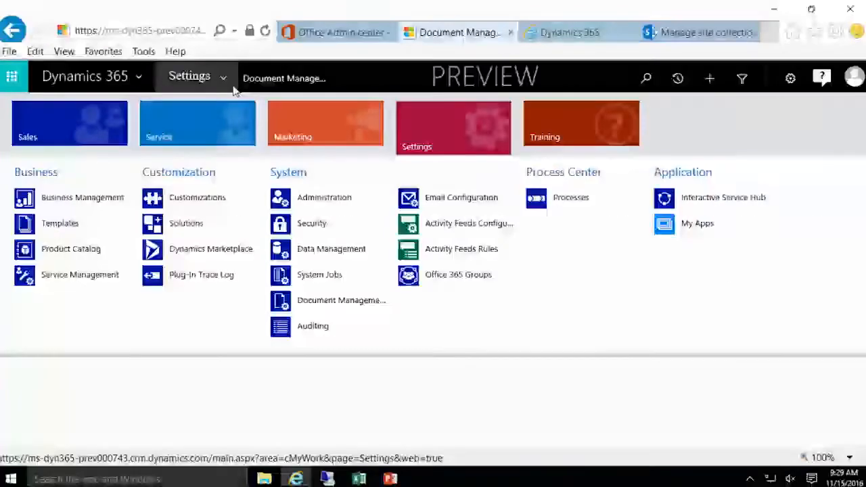
pyautogui.click(240, 197)
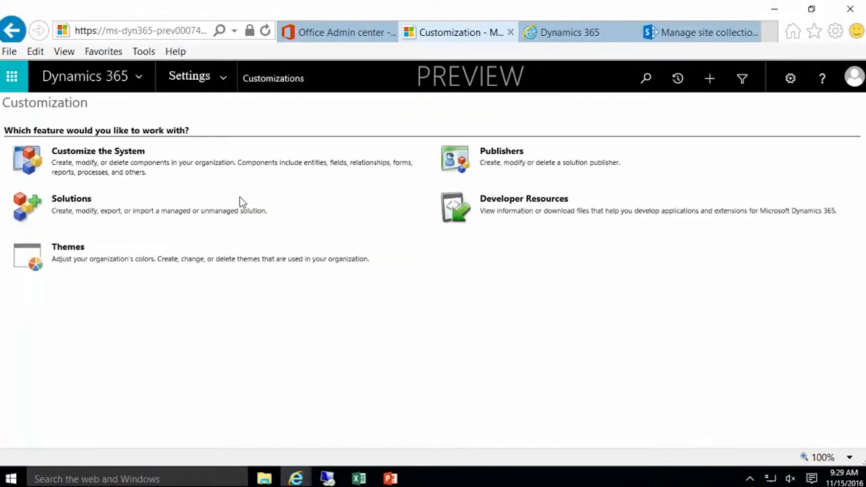
pyautogui.click(124, 155)
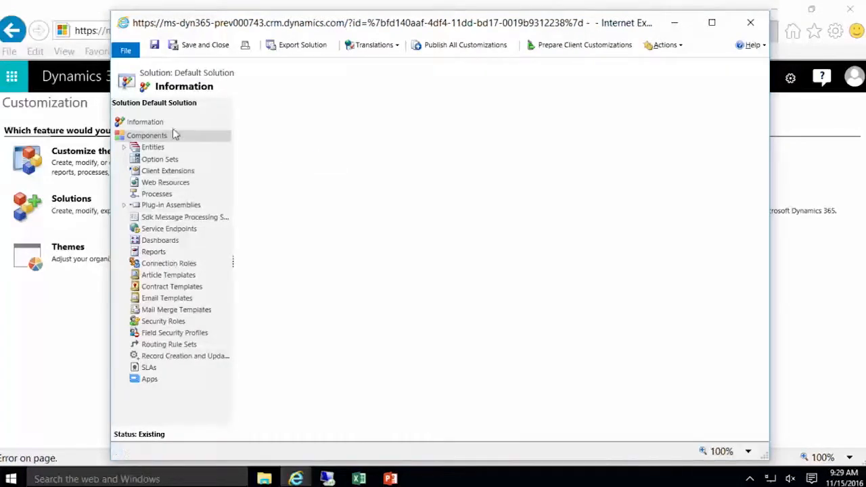
pyautogui.click(127, 148)
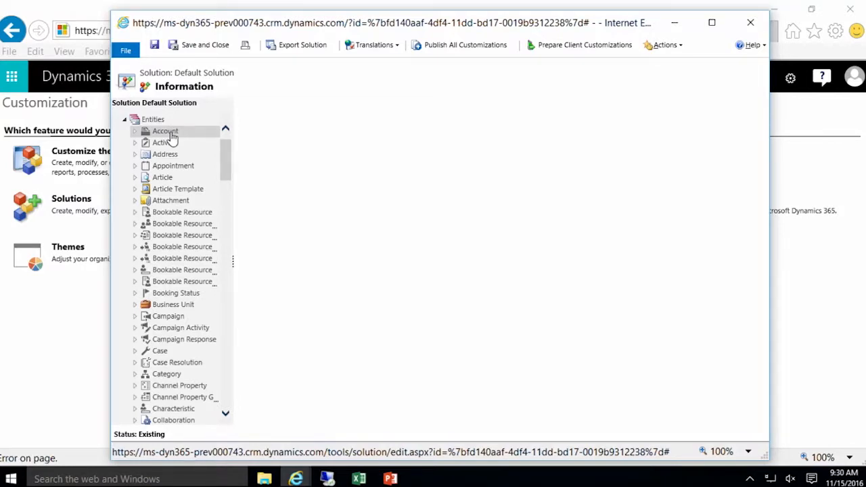
pyautogui.click(166, 131)
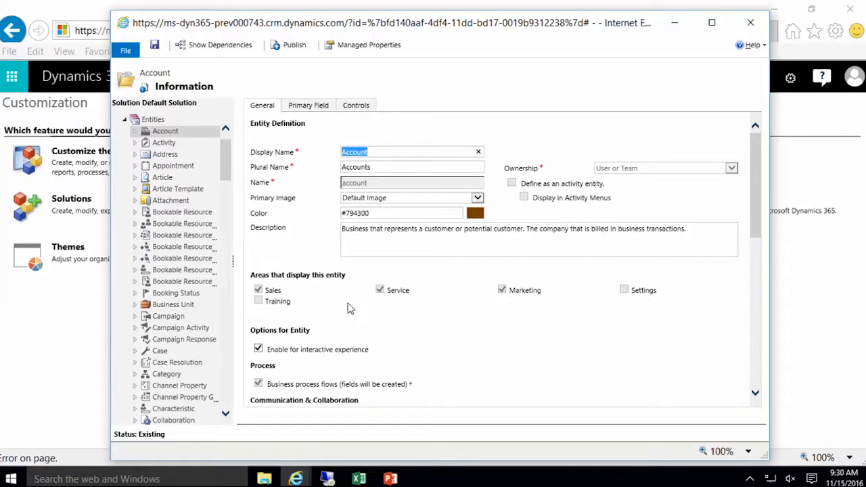
pyautogui.scroll(-5, 350, 309)
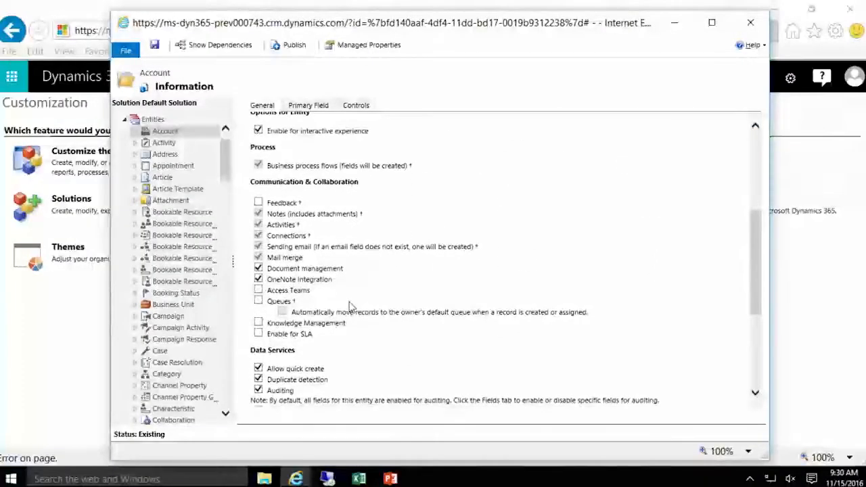